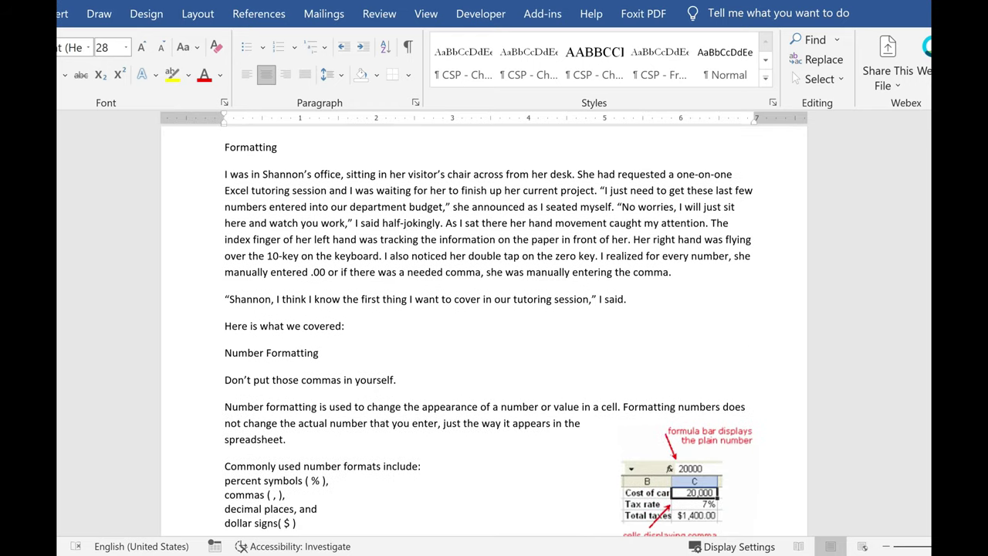
Apply the Heading 1 style to the 'Formatting' line near the top of the manual
scroll(489, 252, "down", 20)
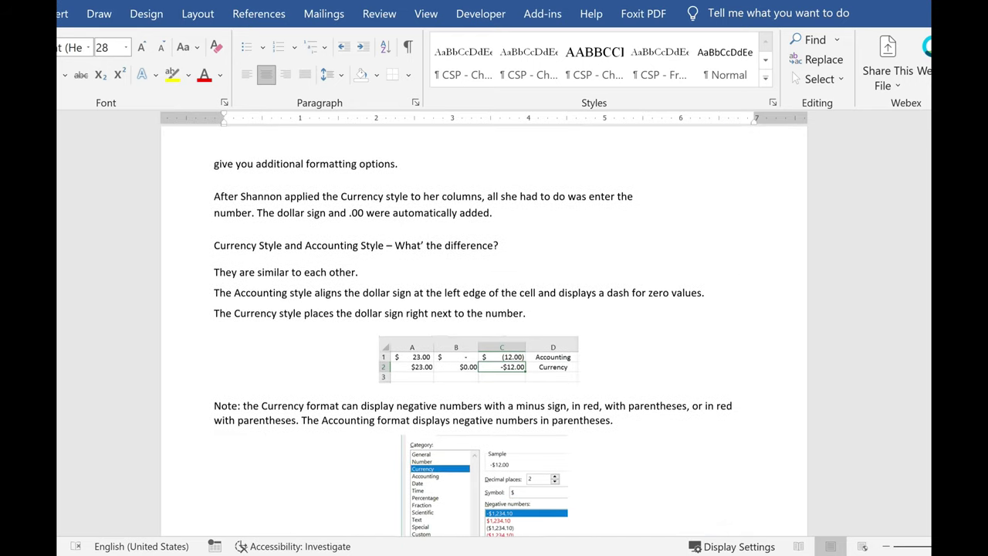
scroll(488, 251, "down", 20)
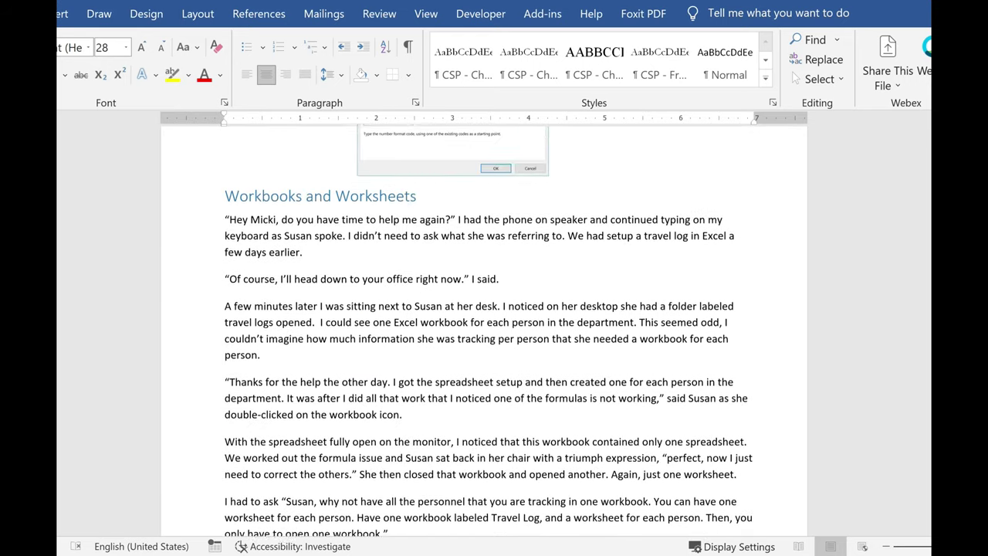
scroll(488, 252, "down", 18)
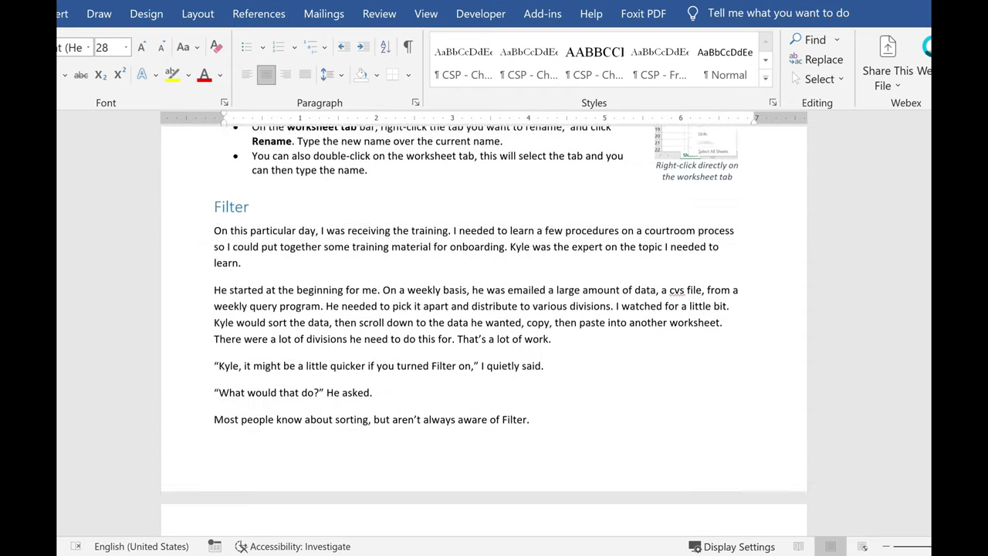
scroll(489, 252, "down", 20)
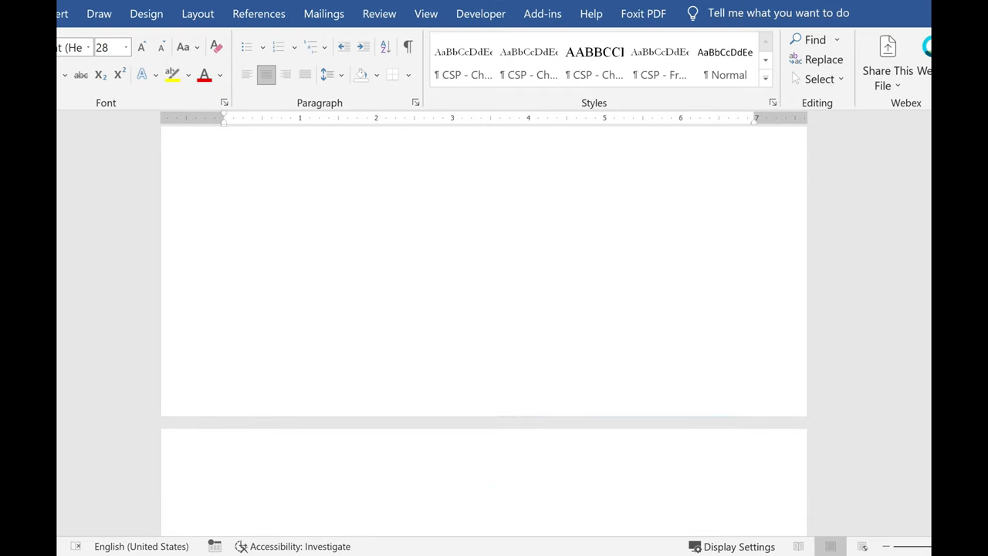
scroll(484, 325, "down", 20)
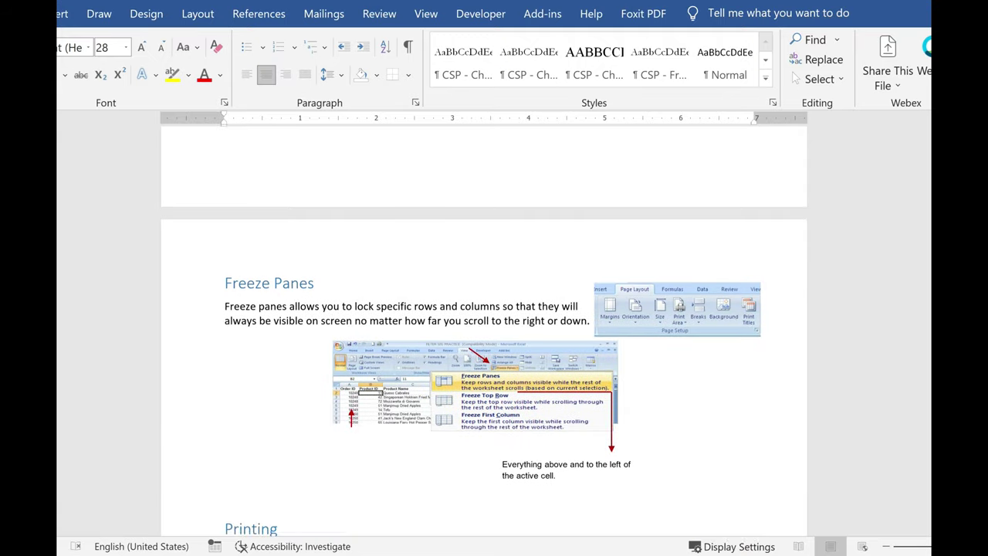
scroll(484, 324, "down", 6)
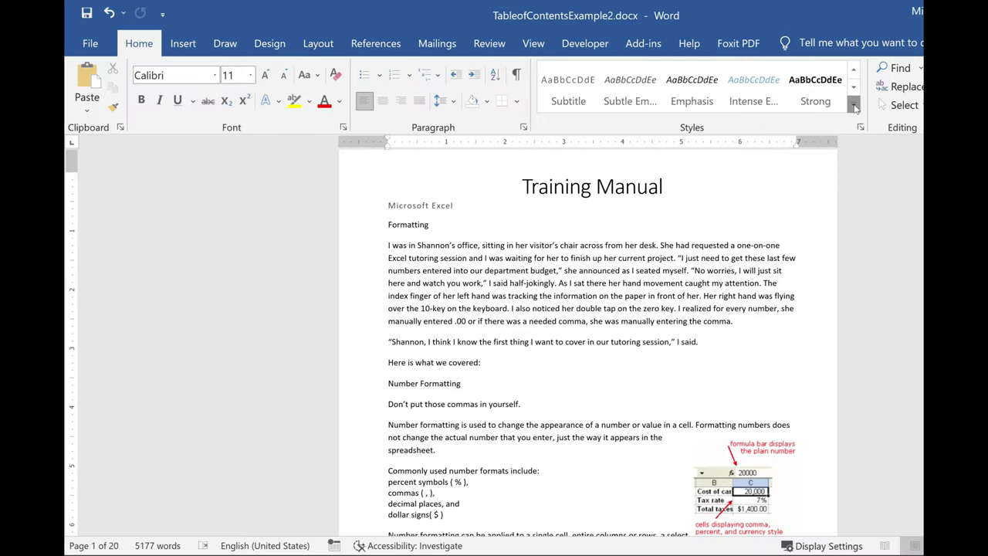
left_click(854, 108)
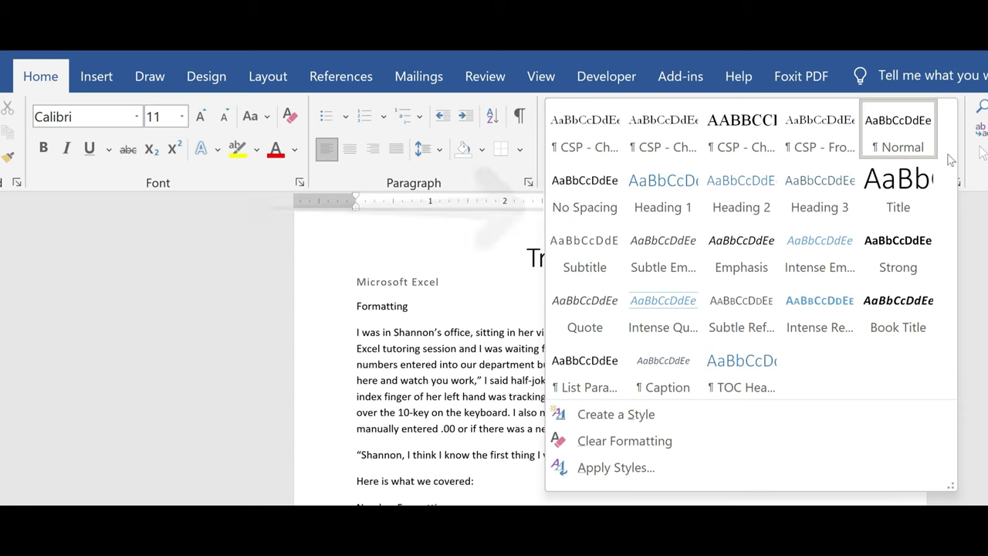
key("Escape")
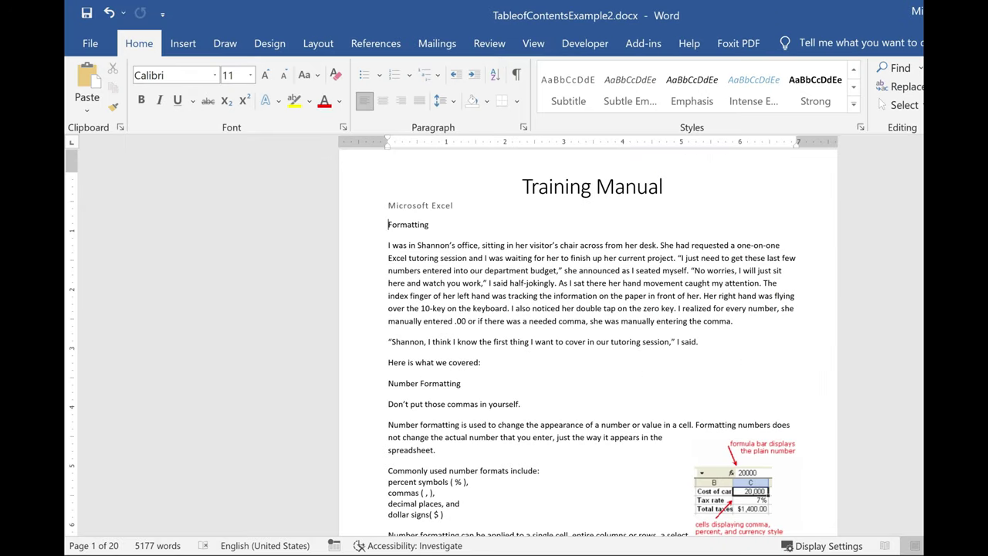
left_click(853, 103)
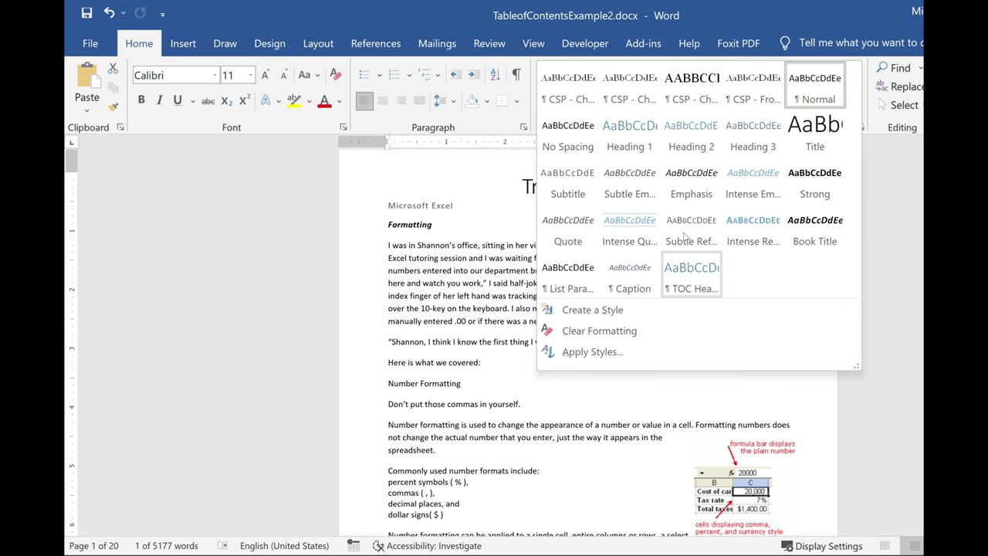
left_click(630, 139)
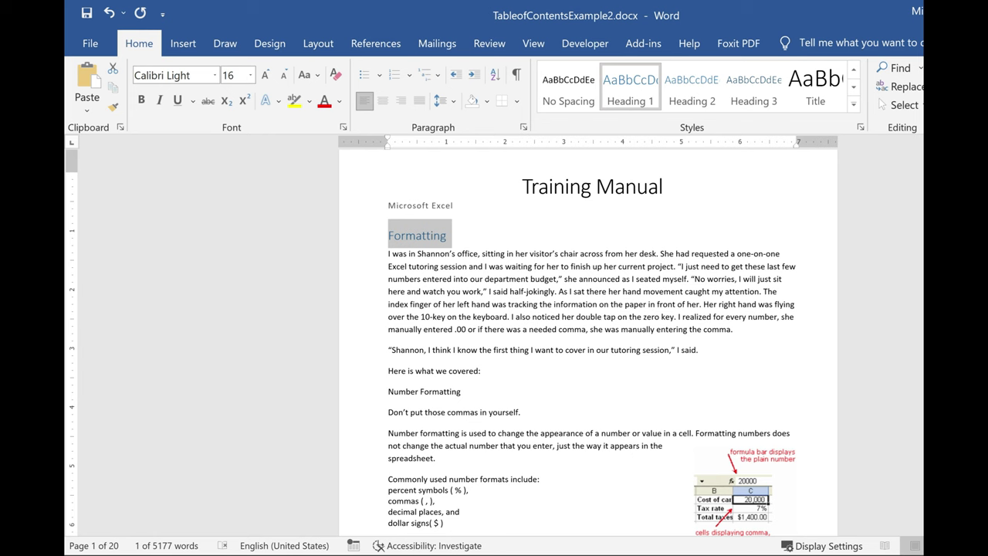
Make 'Number Formatting' and 'Currency Style and Accounting Style' Heading 2 subheadings
scroll(591, 343, "down", 3)
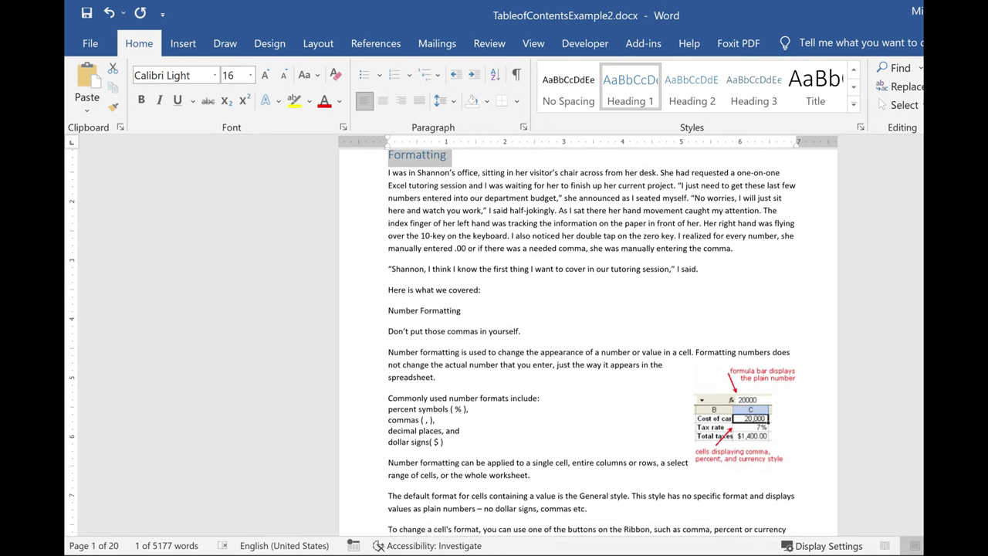
left_click(362, 303)
left_click(699, 96)
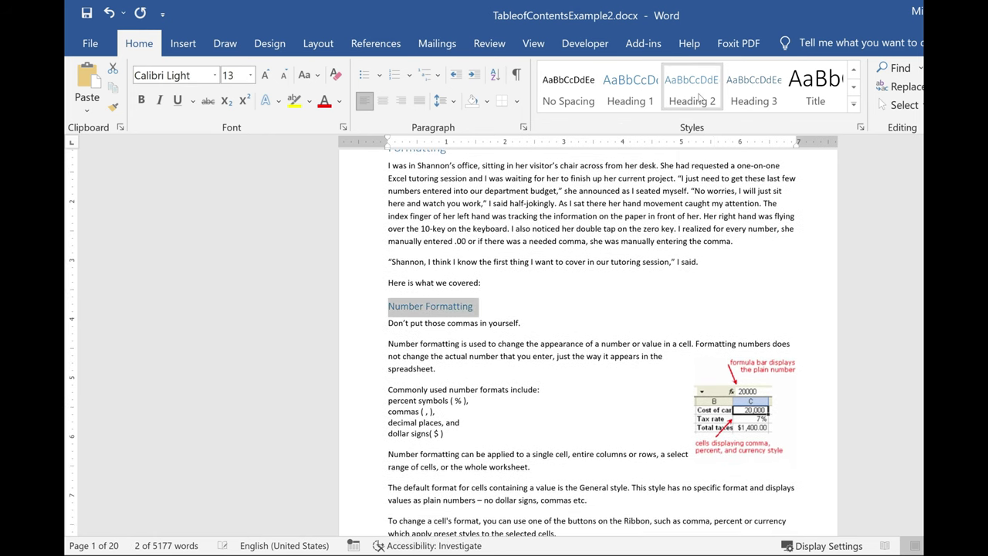
scroll(592, 453, "down", 5)
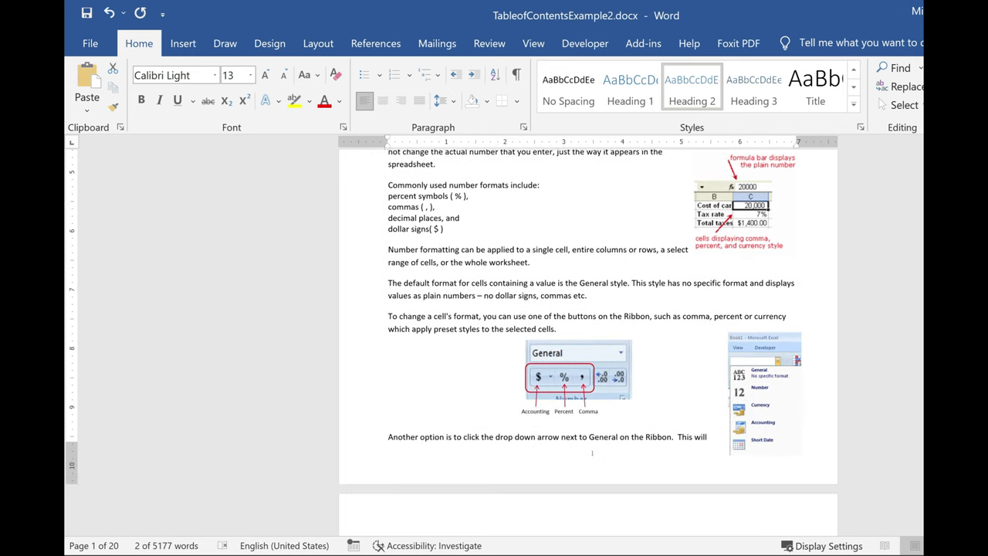
scroll(592, 453, "down", 6)
left_click(363, 359)
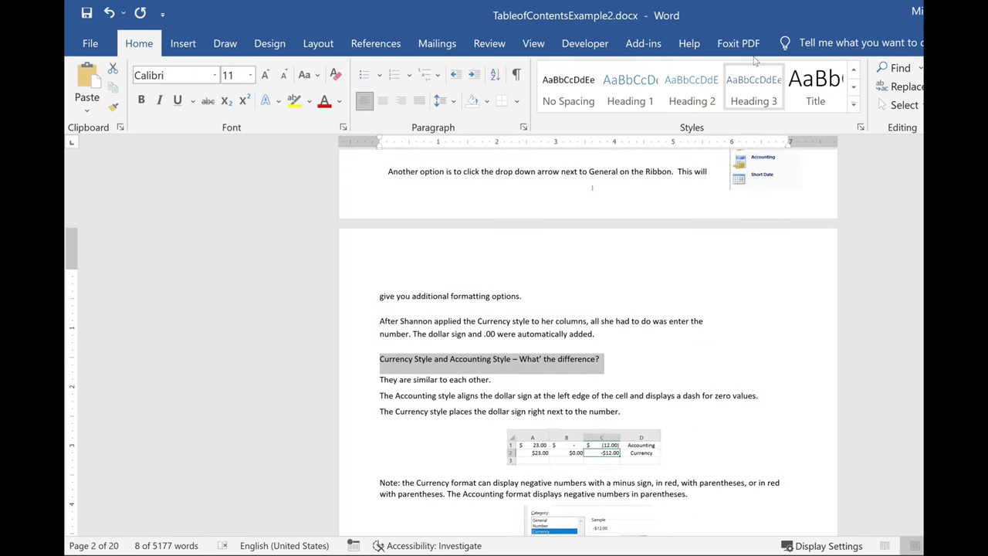
left_click(692, 98)
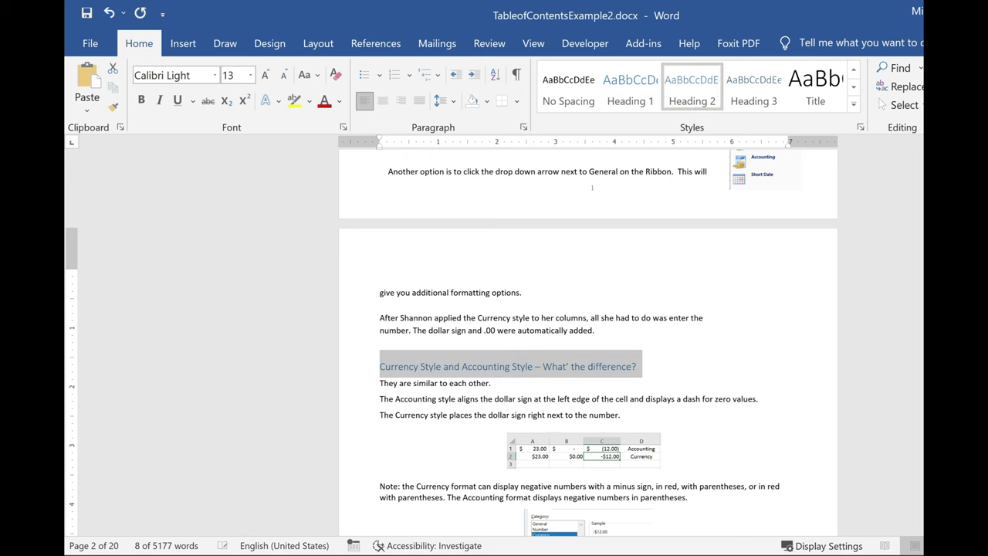
Make 'Dates and Times' a Heading 2 with Ctrl+Alt+2, then return to the document's start
scroll(741, 327, "down", 2)
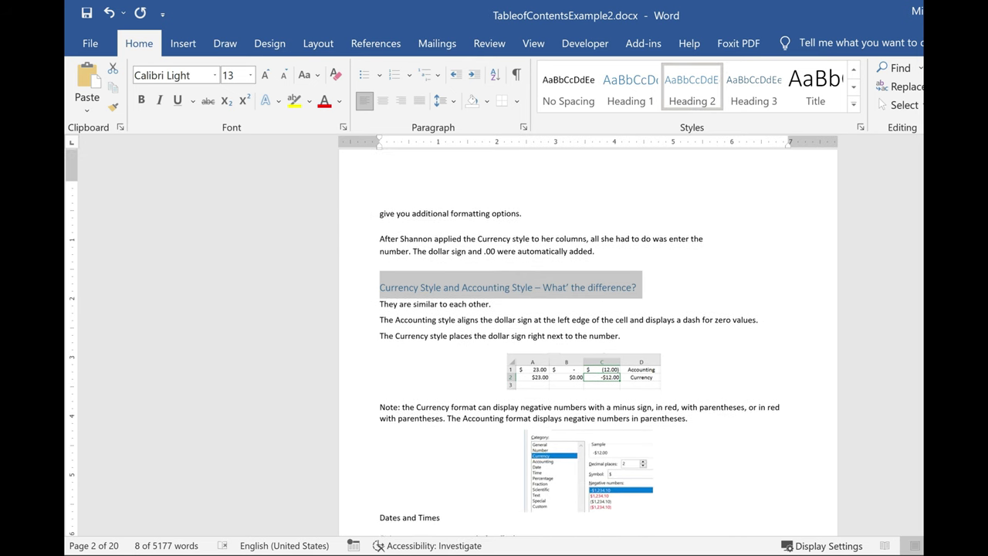
scroll(588, 345, "down", 2)
left_click(363, 360)
key("ctrl+alt+2")
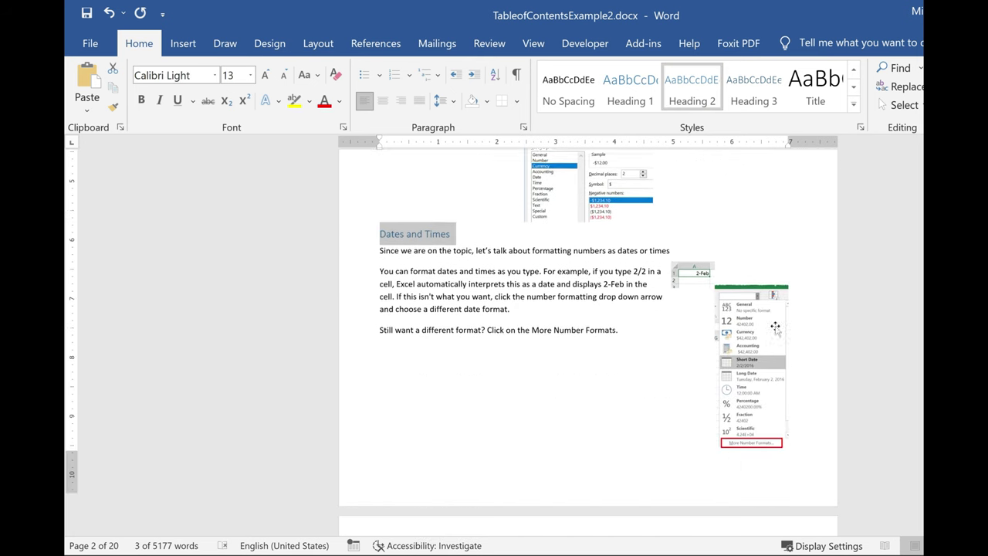
scroll(588, 345, "down", 5)
scroll(588, 346, "down", 8)
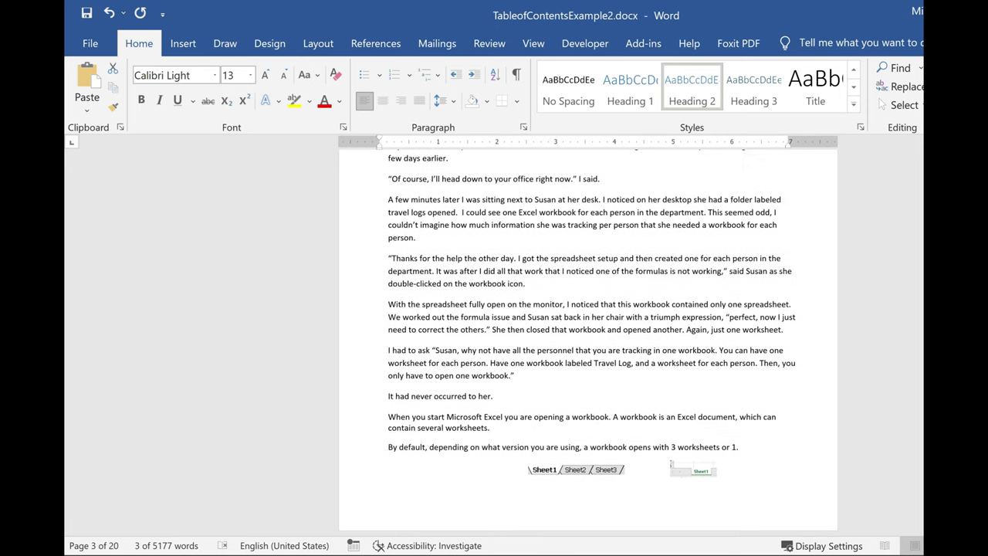
scroll(588, 346, "down", 3)
scroll(588, 345, "up", 10)
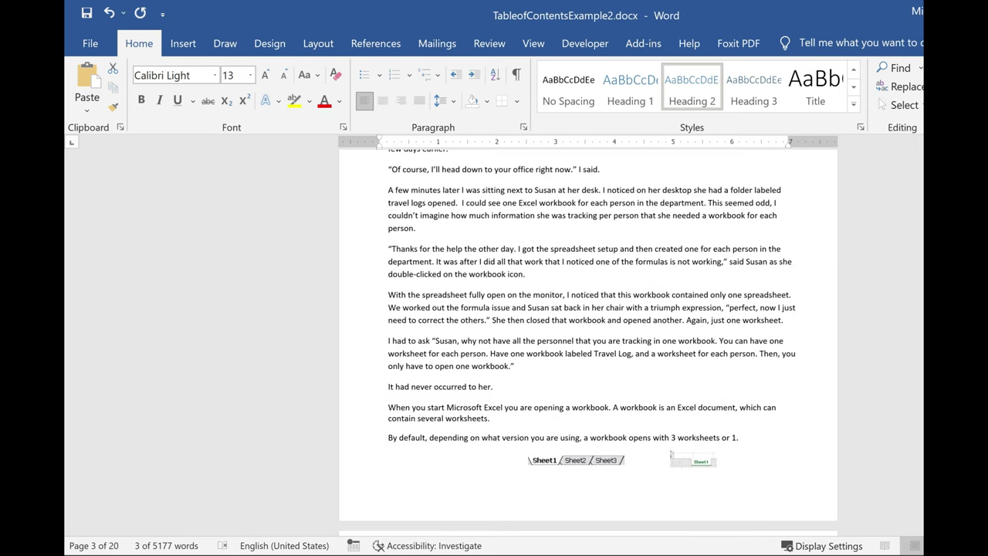
key("ctrl+Home")
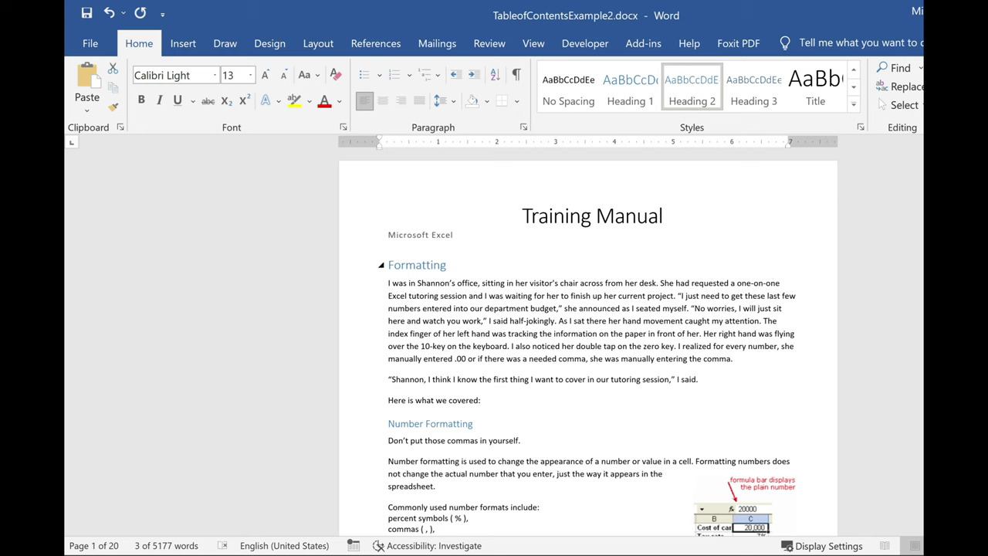
Insert a blank line above the Formatting heading and show the References tools
left_click(388, 265)
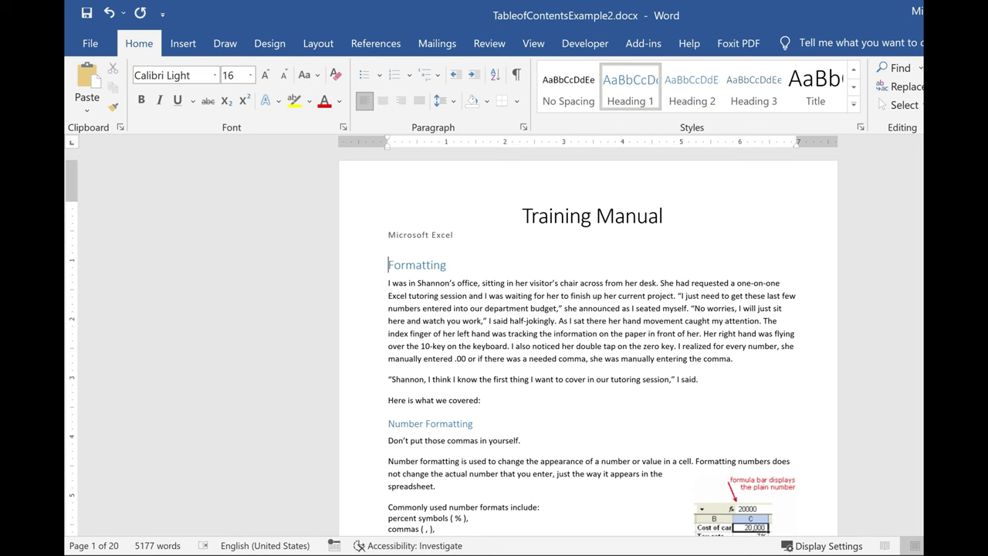
key("Return")
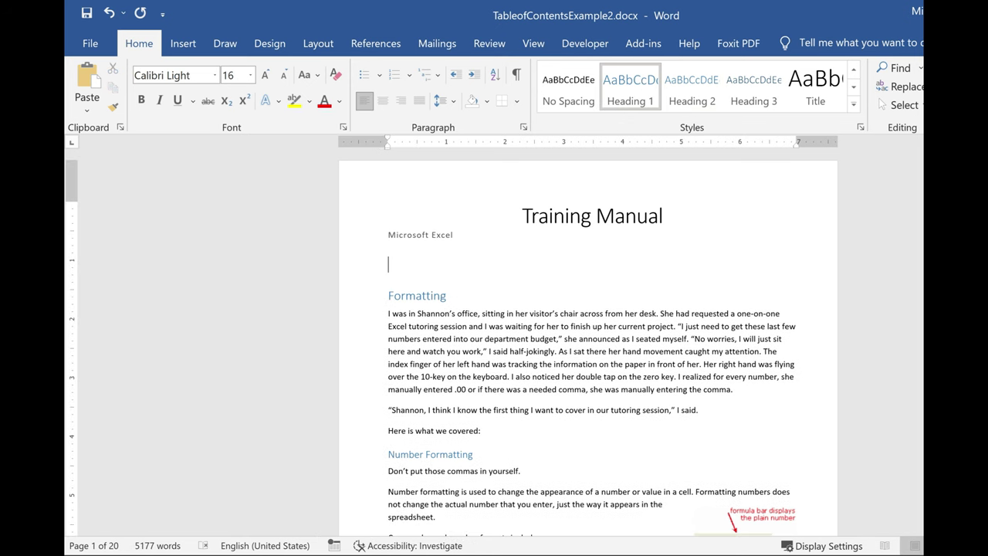
left_click(381, 48)
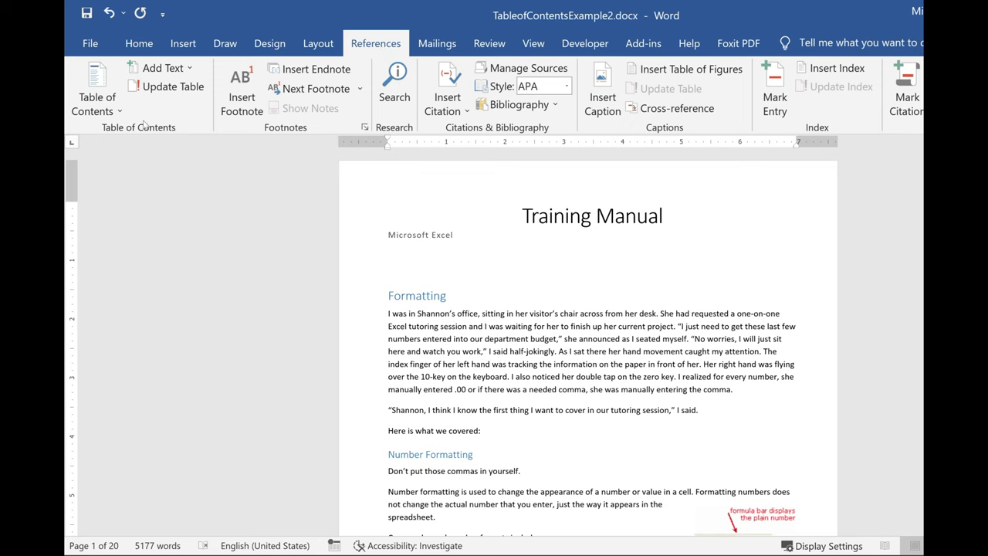
Insert Automatic Table 1 as the Contents table above the Formatting heading
left_click(90, 98)
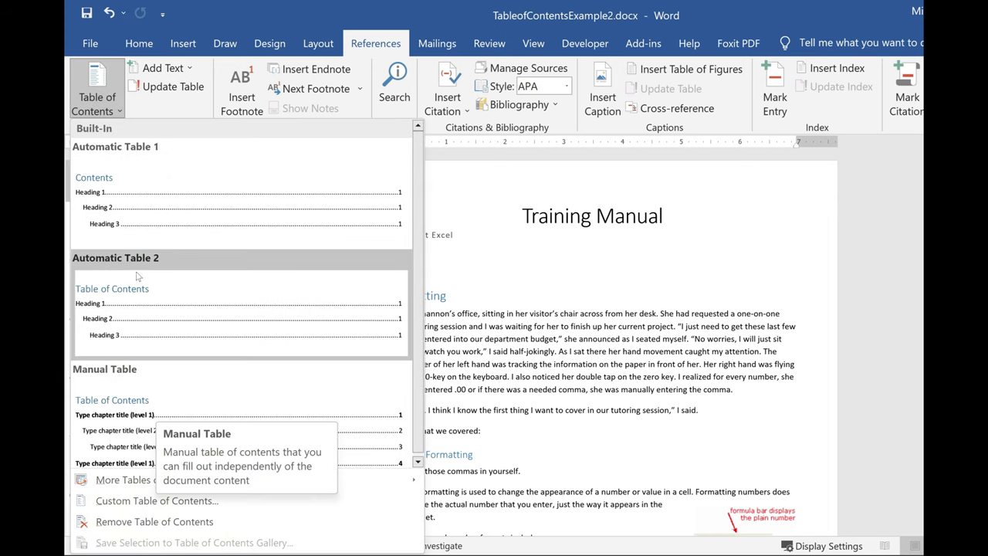
left_click(141, 207)
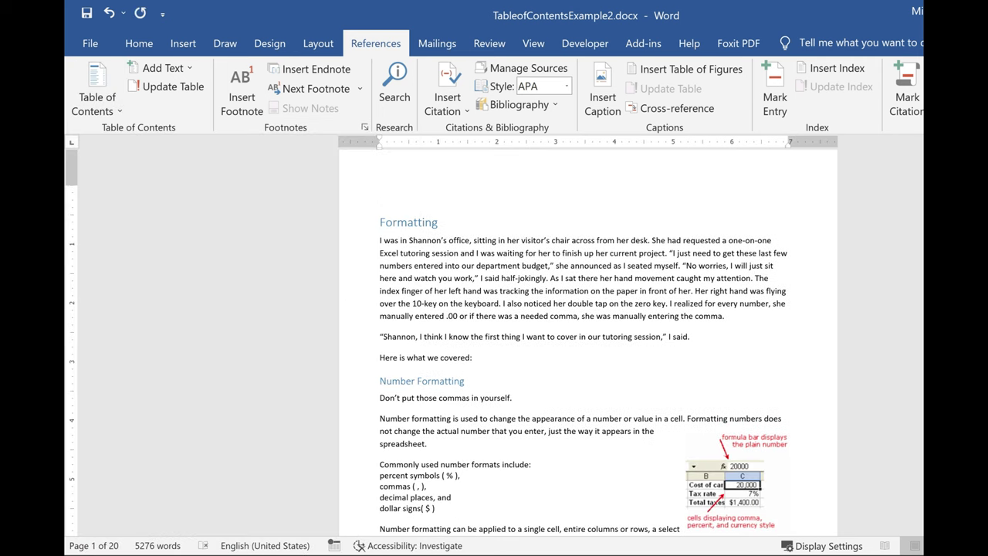
scroll(592, 332, "up", 5)
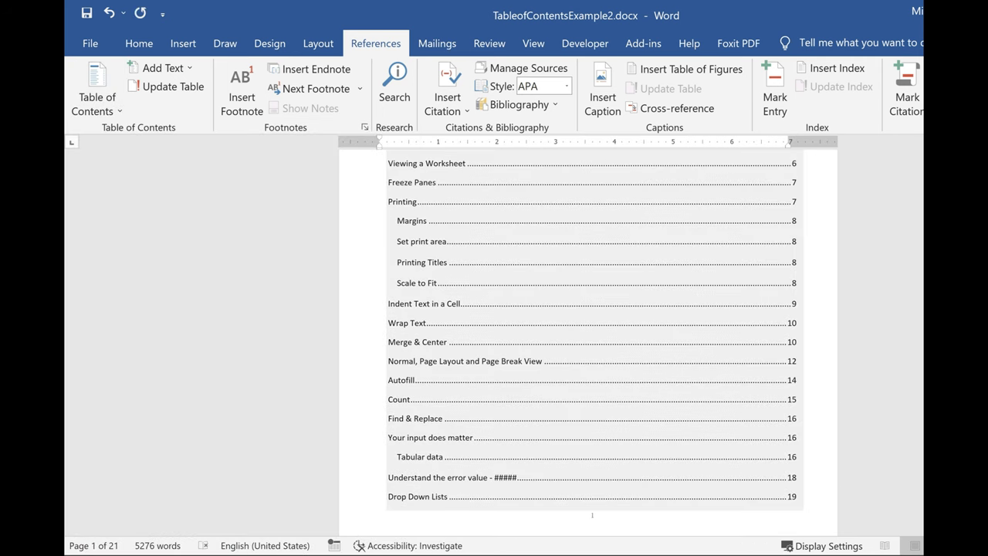
scroll(592, 342, "up", 6)
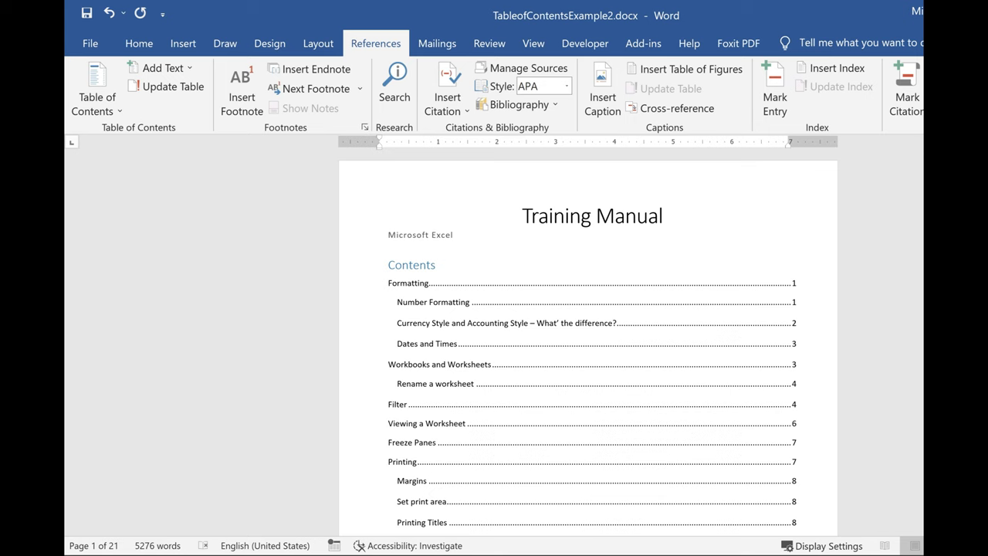
Ctrl+click a contents entry to jump to the Drop Down Lists Data Validation section
left_click(745, 266)
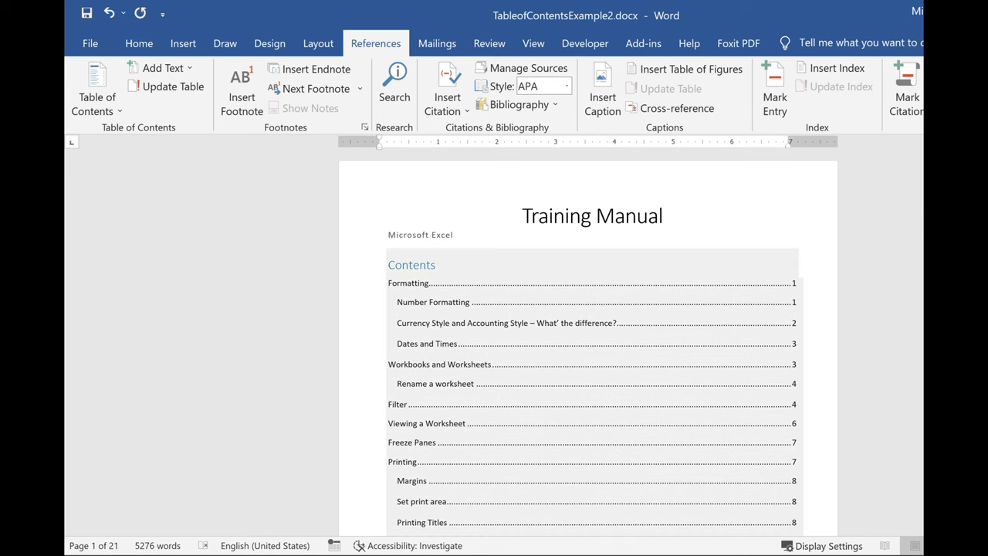
left_click(794, 285, "ctrl")
scroll(586, 308, "down", 2)
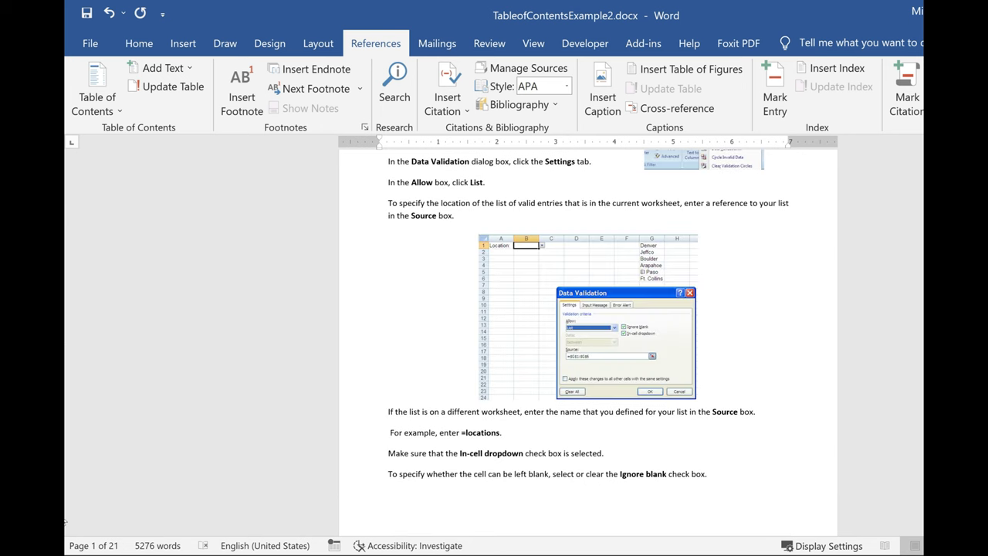
Add a new 'Test Heading' line at the end of the manual styled as Heading 1
left_click(706, 390)
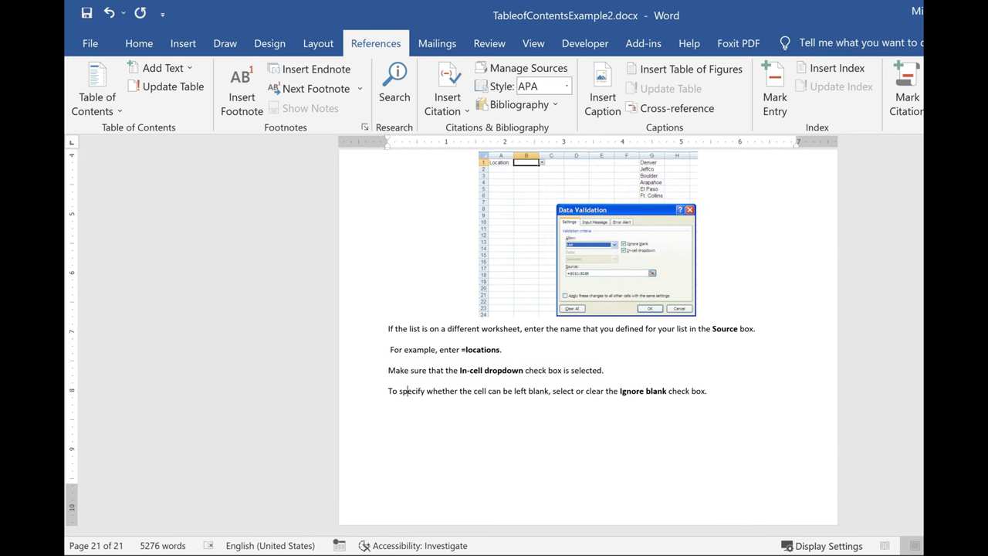
key("Return")
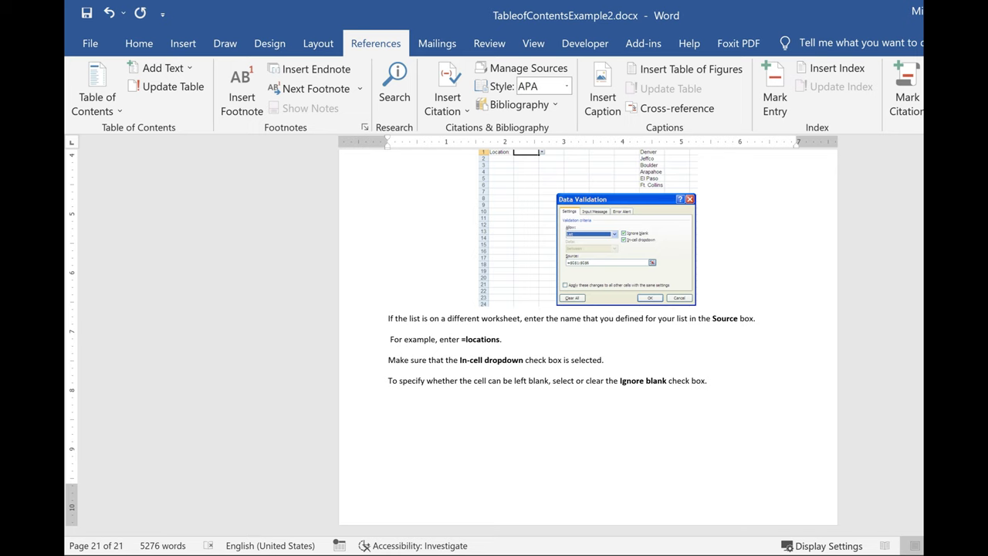
type("Test Heading")
left_click(360, 405)
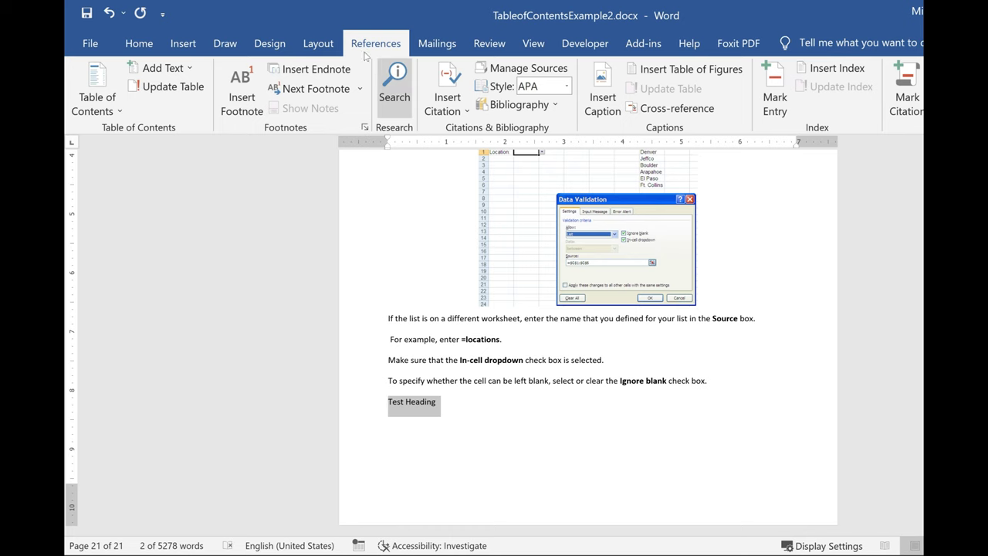
left_click(146, 45)
left_click(854, 104)
left_click(633, 146)
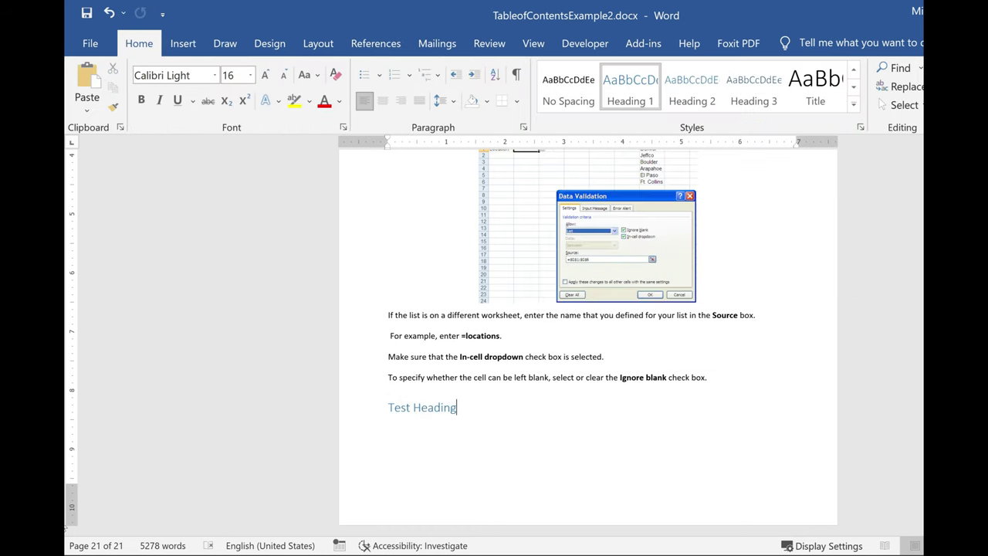
scroll(586, 347, "up", 10)
scroll(586, 347, "up", 20)
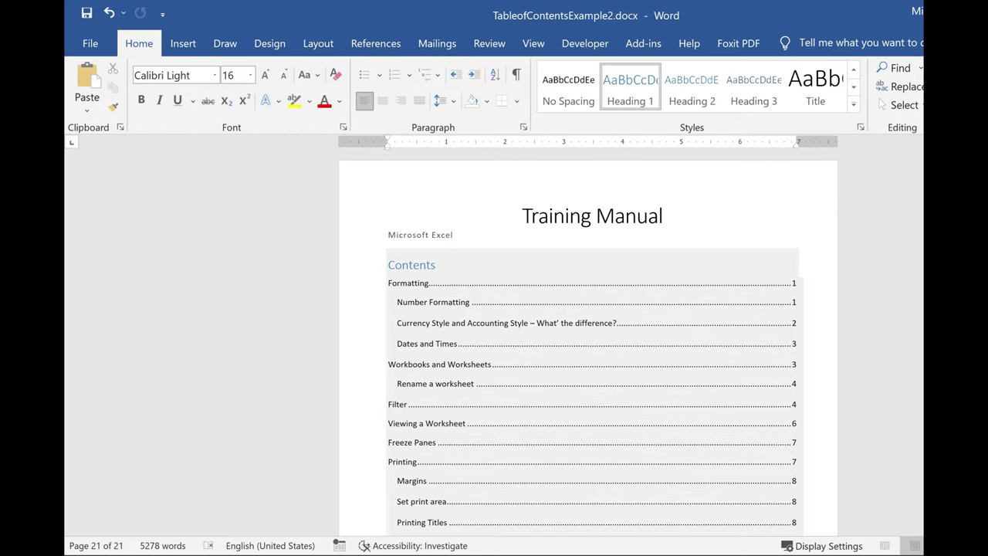
Update the entire table of contents so 'Test Heading' appears on page 21
left_click(452, 323)
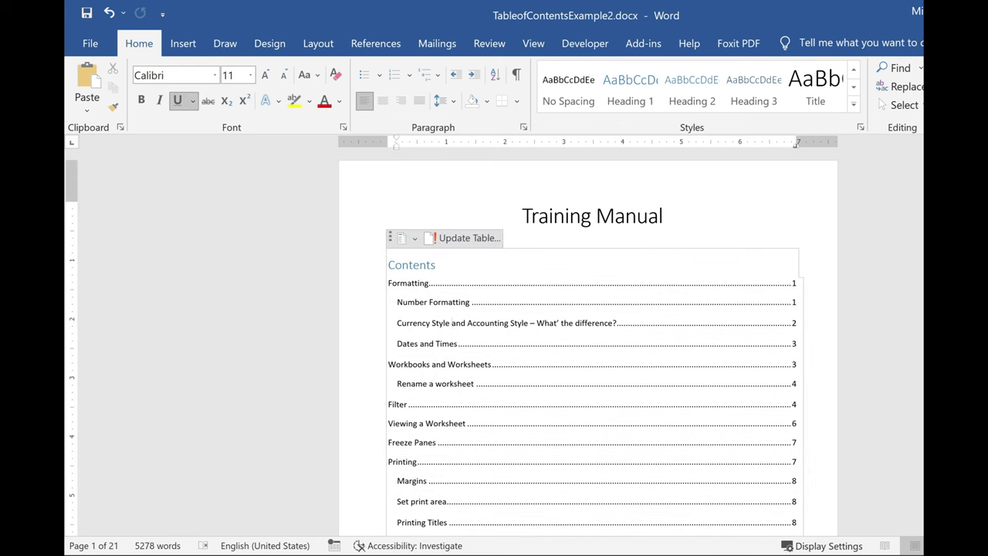
left_click(459, 241)
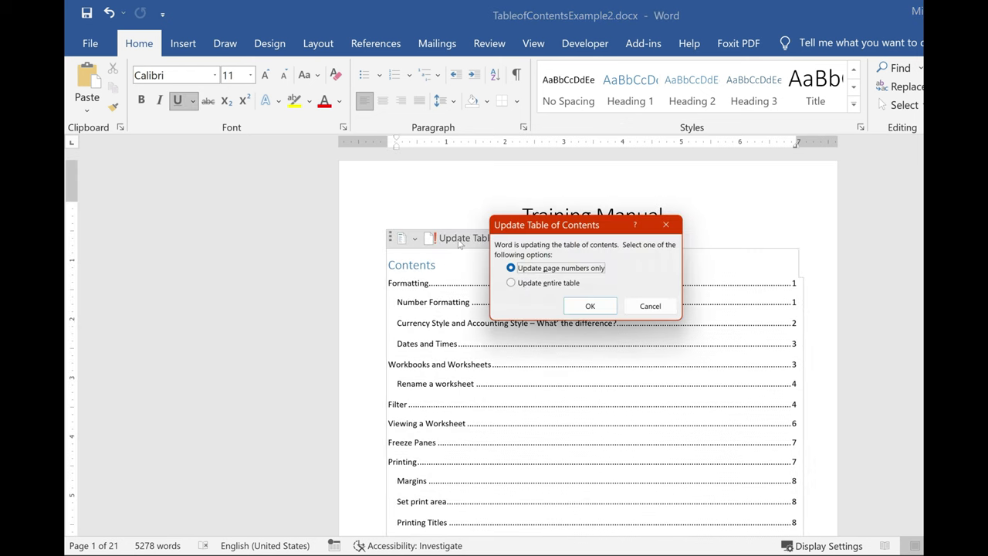
left_click(549, 283)
left_click(591, 306)
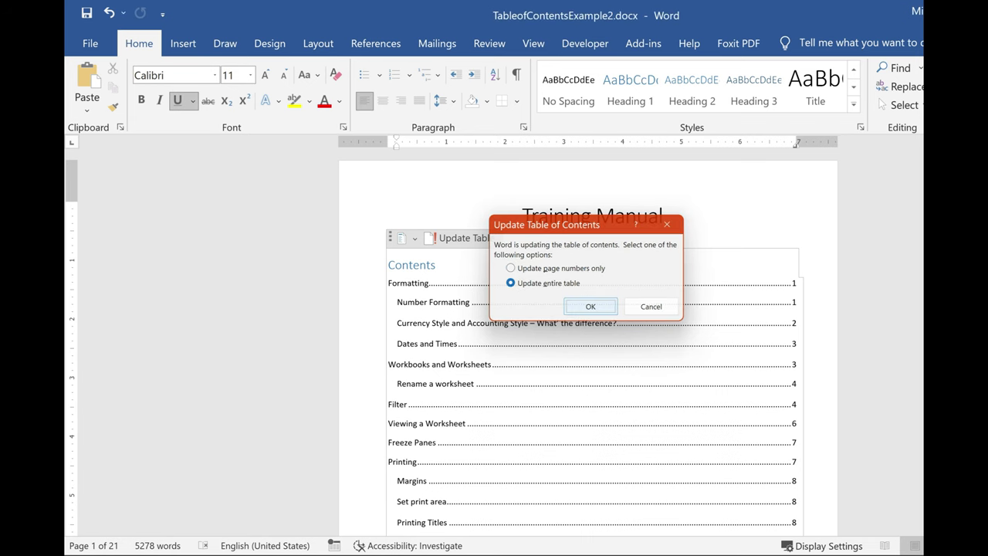
scroll(590, 340, "down", 5)
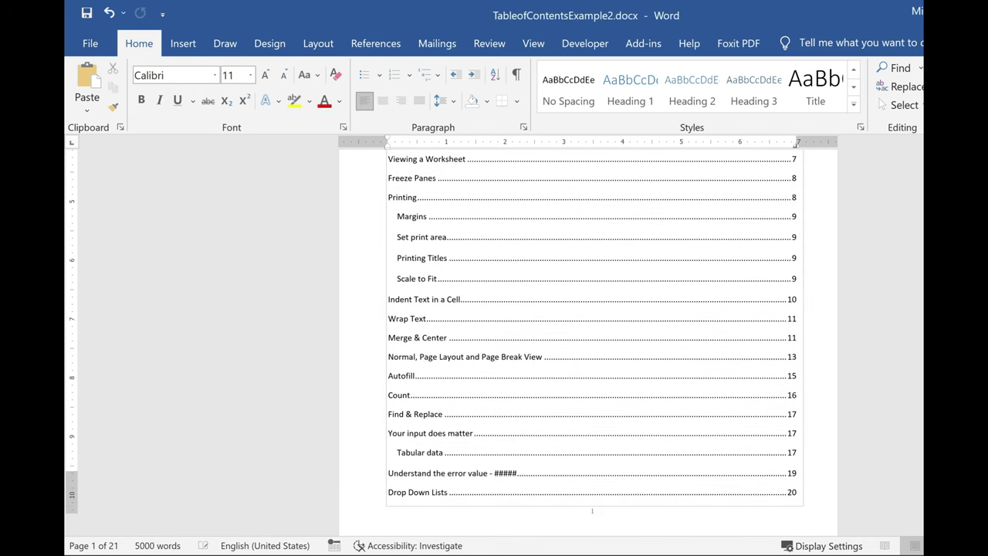
scroll(591, 339, "down", 3)
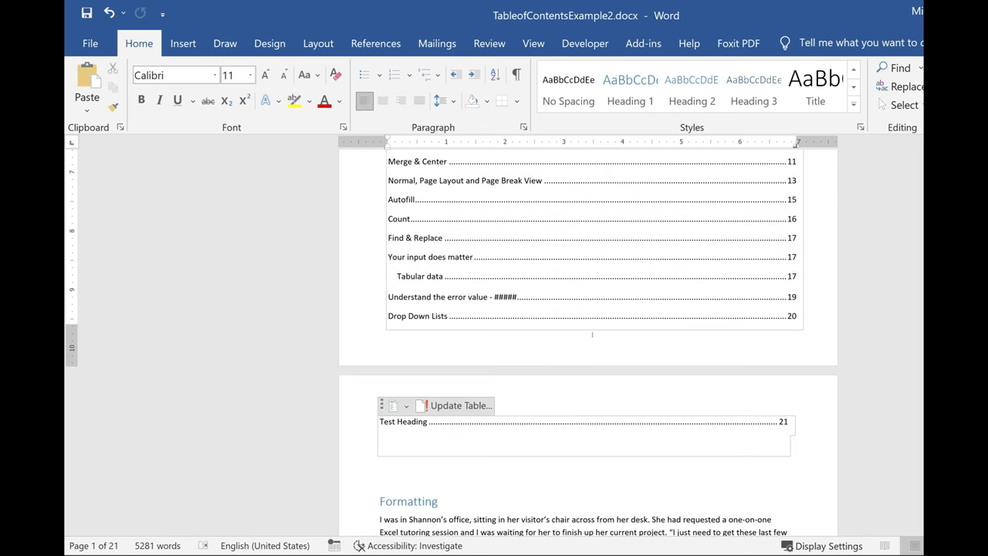